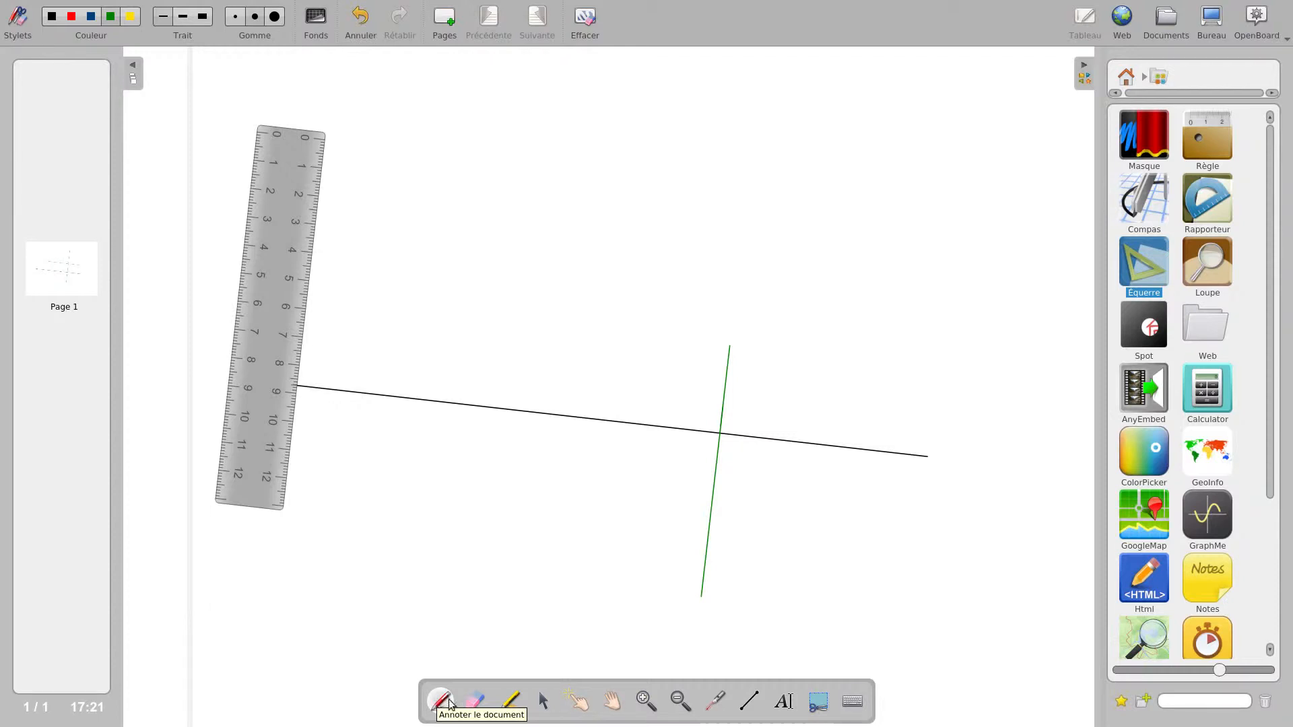
- Move the ruler across the long black line and tilt it so its edge crosses the line obliquely
click(544, 701)
mouse_move(262, 405)
drag(262, 404, 434, 435)
drag(426, 488, 585, 491)
drag(516, 369, 472, 396)
- Draw a black line along the tilted ruler's edge across the long line, and move the ruler off the drawing
click(441, 704)
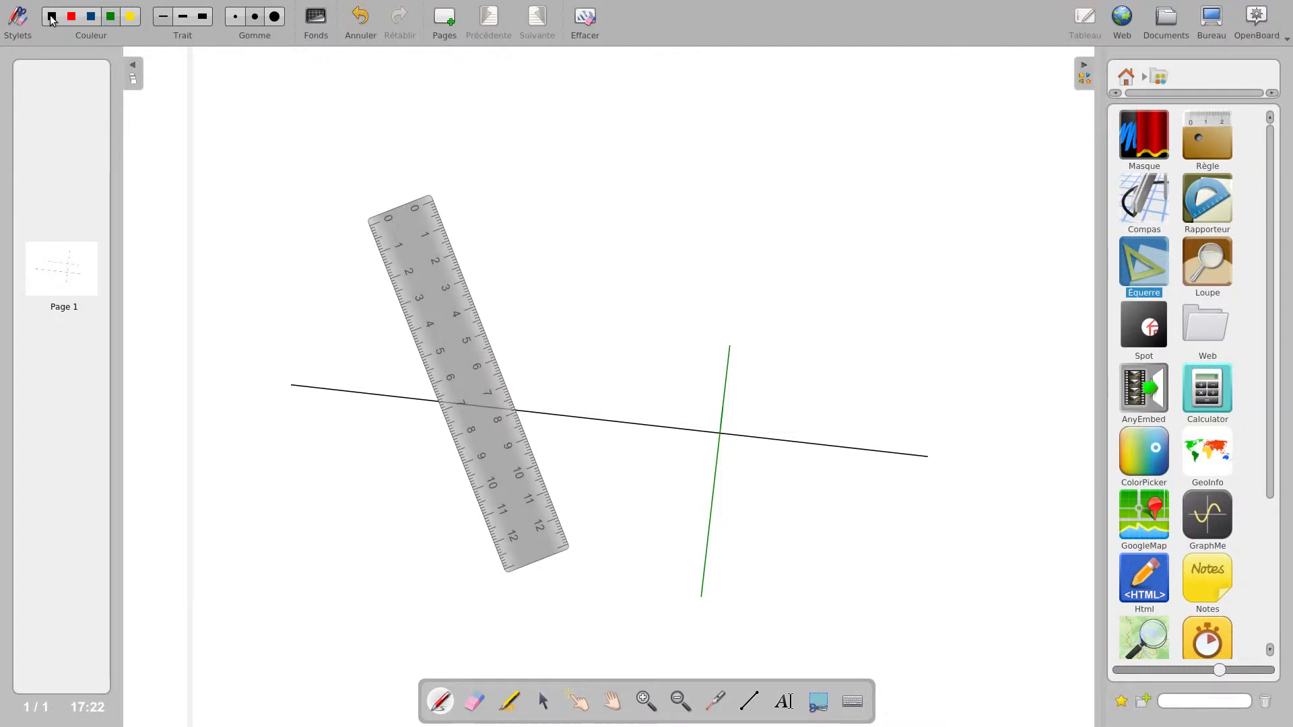
drag(414, 218, 499, 520)
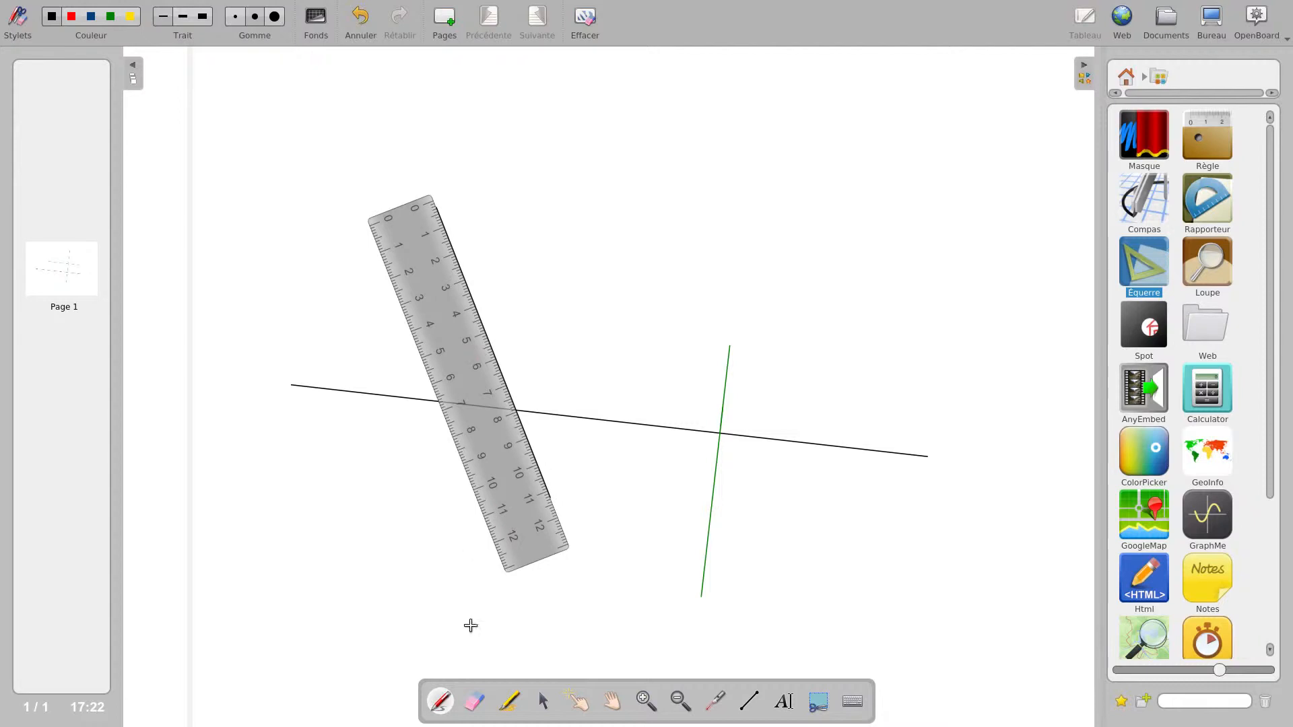
click(544, 700)
drag(503, 456, 280, 483)
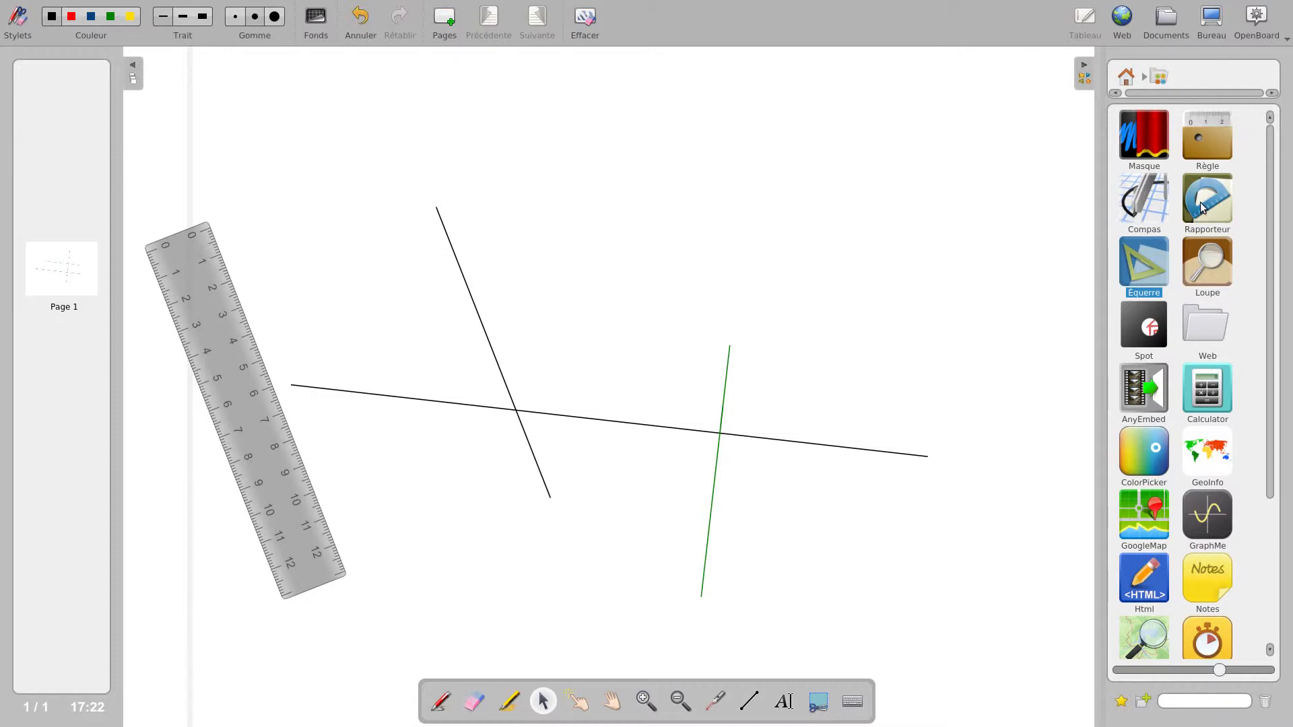
- Add a protractor to the page, enlarge it slightly, and try rotating it before resetting its rotation
drag(1209, 205, 670, 271)
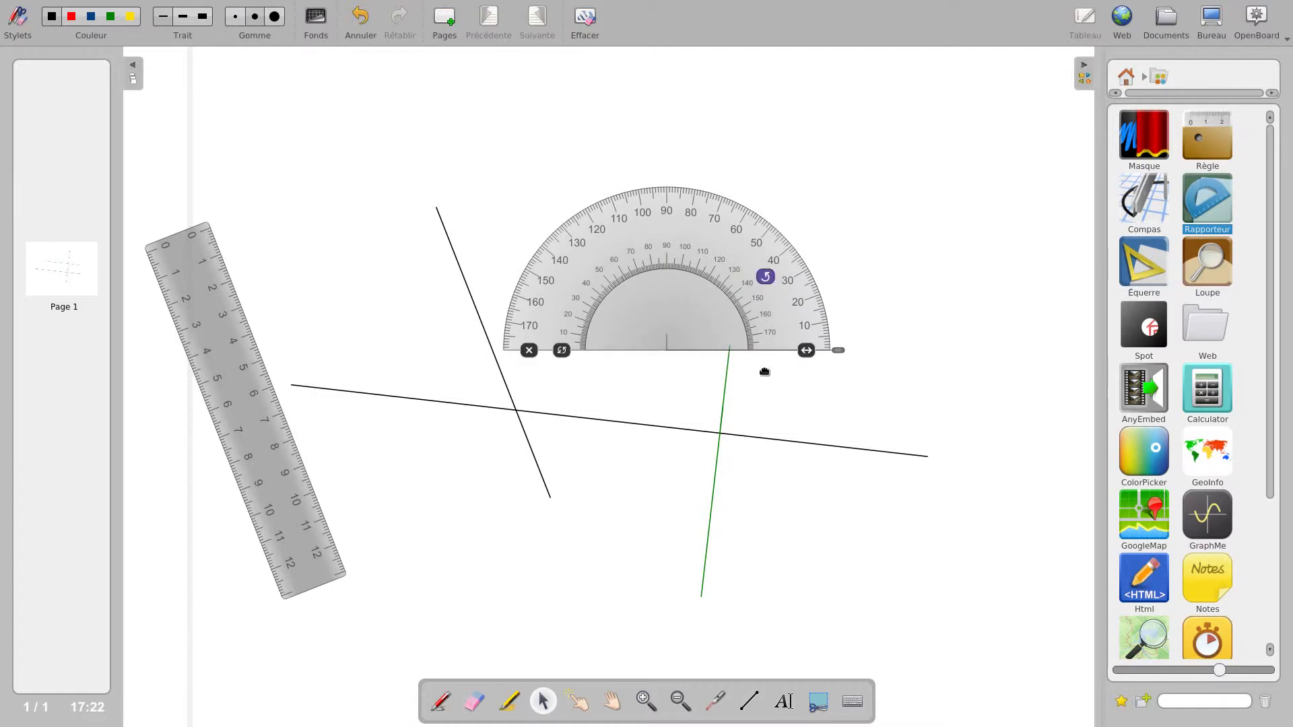
mouse_move(808, 354)
mouse_down()
mouse_move(855, 355)
mouse_move(789, 354)
mouse_move(808, 354)
mouse_up()
mouse_move(559, 352)
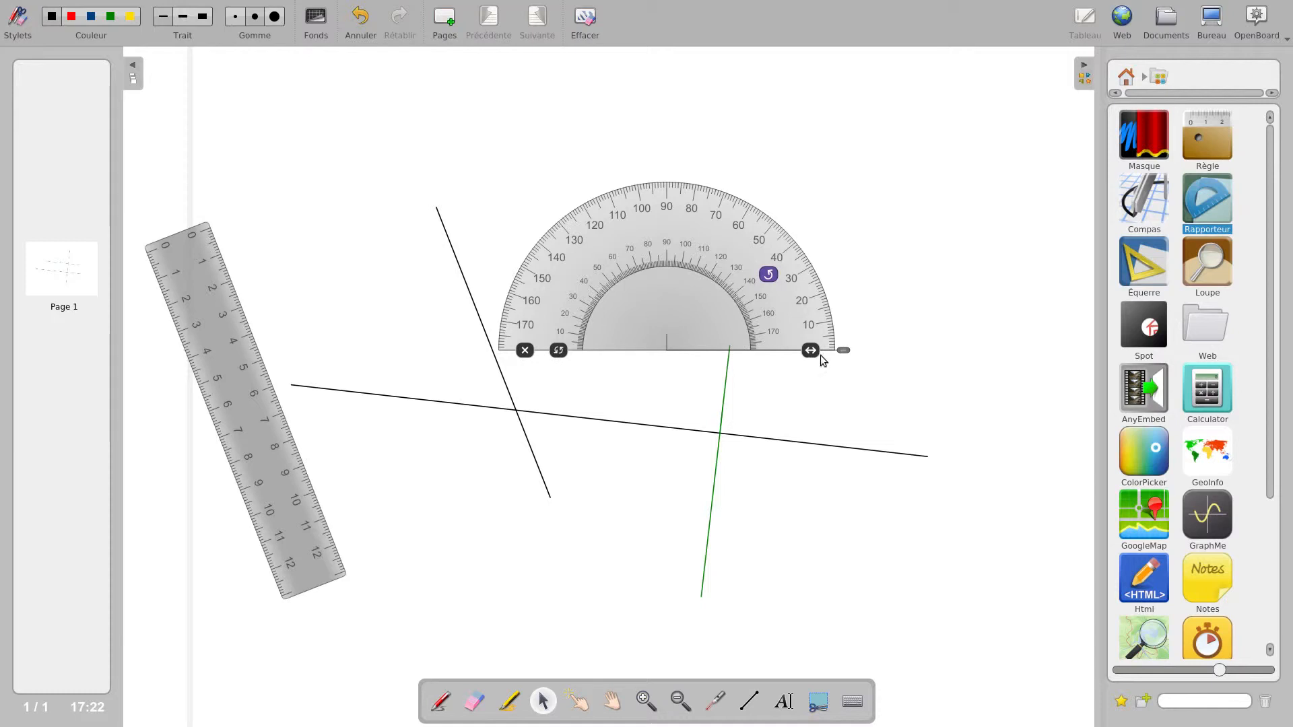
drag(768, 274, 757, 327)
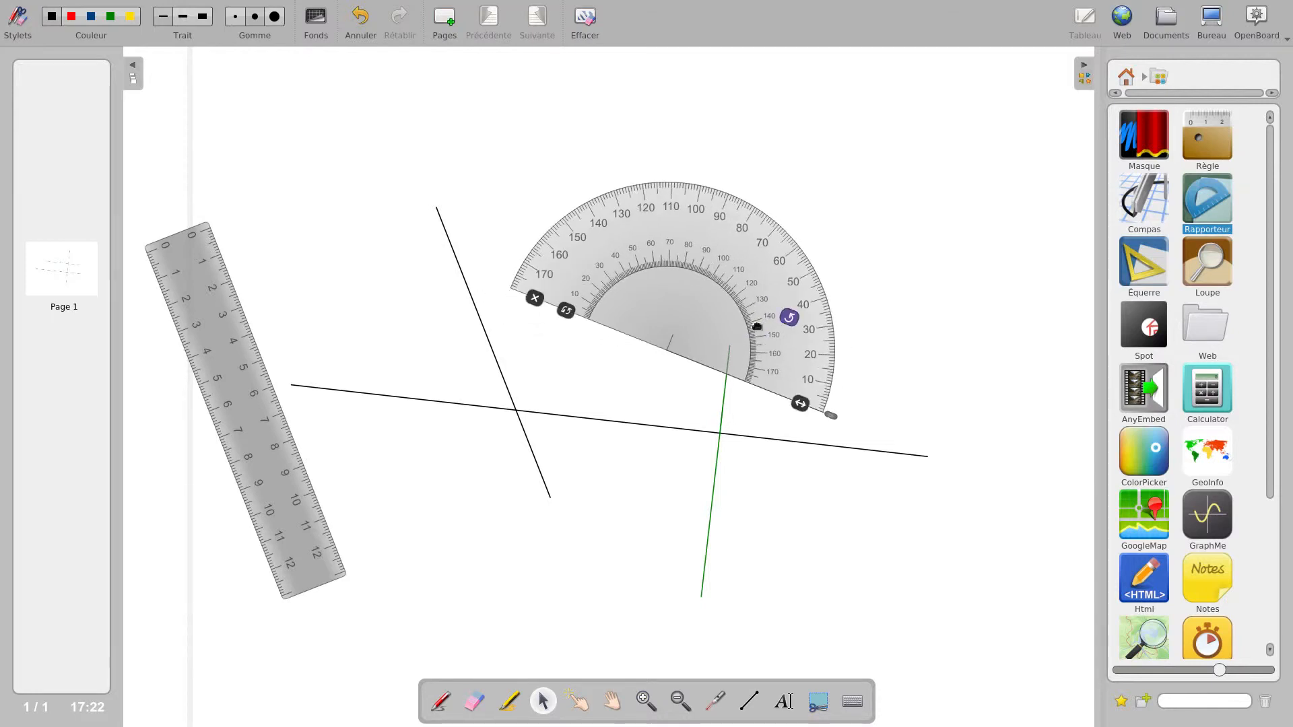
click(568, 312)
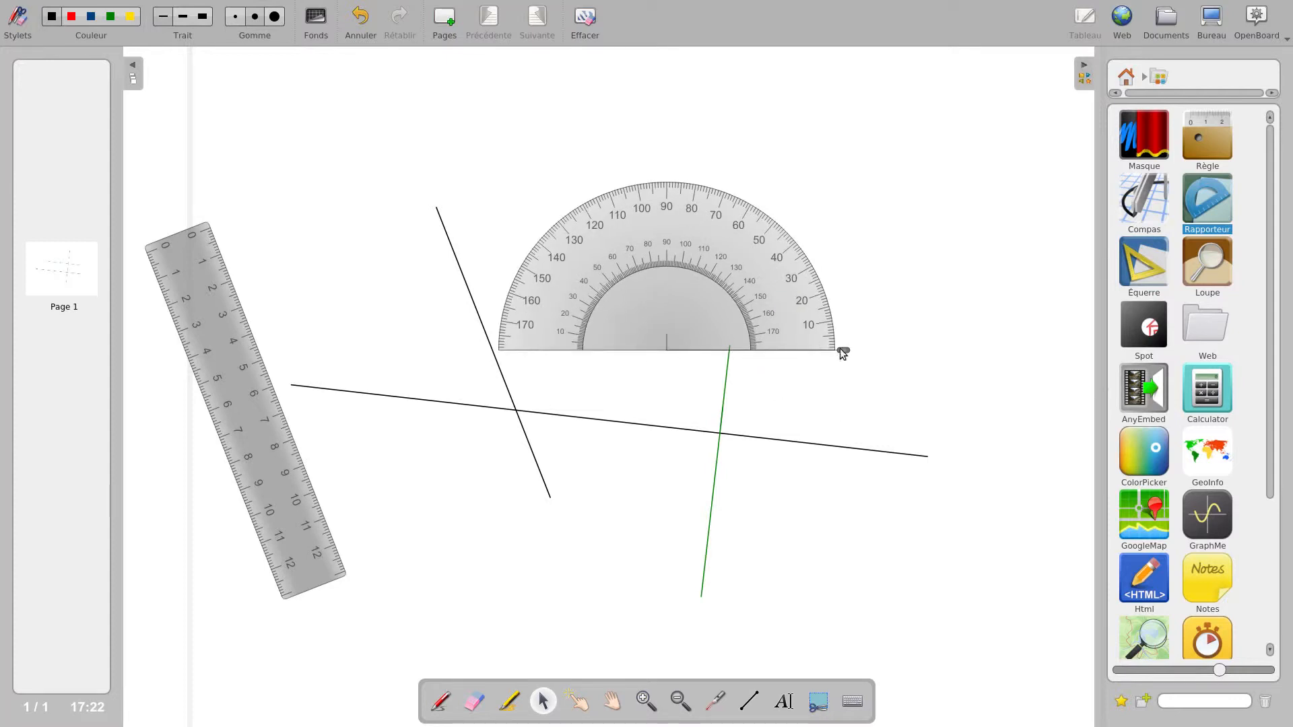
- Measure the angle between the two black lines with the protractor centred on their intersection and its base aligned to the long line
drag(843, 350, 801, 235)
drag(792, 320, 642, 382)
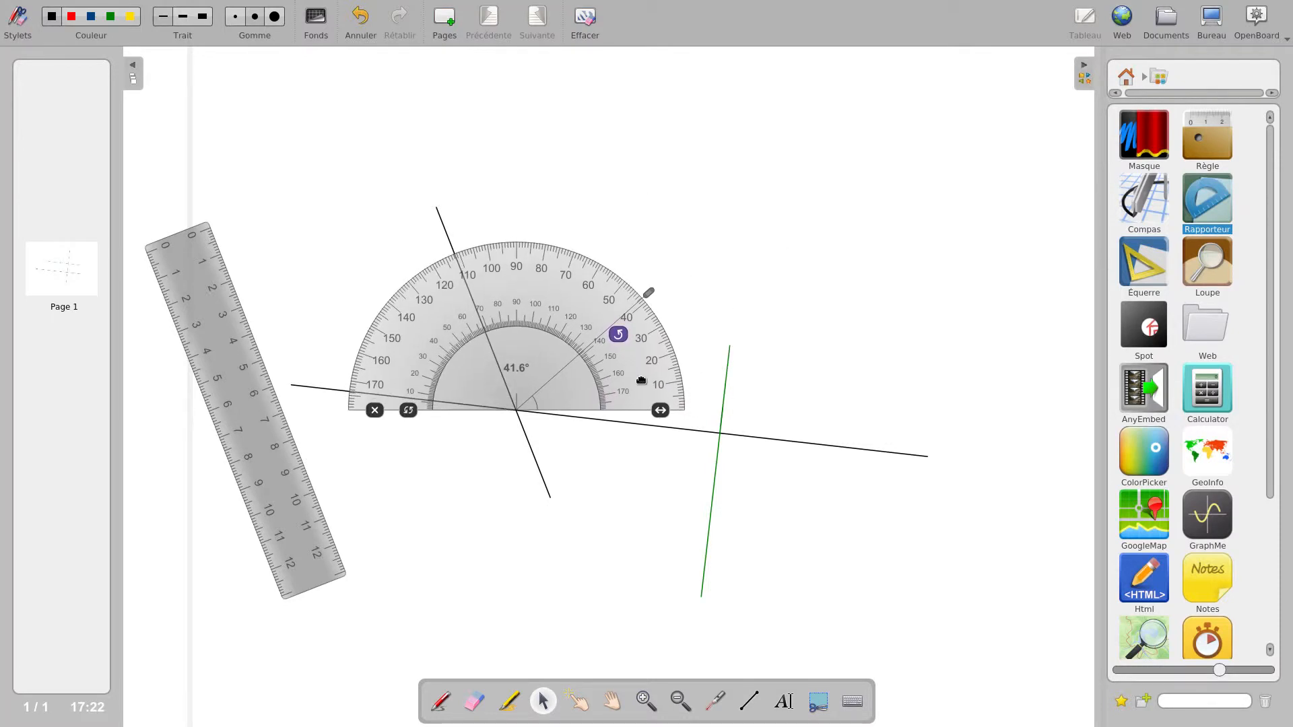
drag(618, 334, 622, 349)
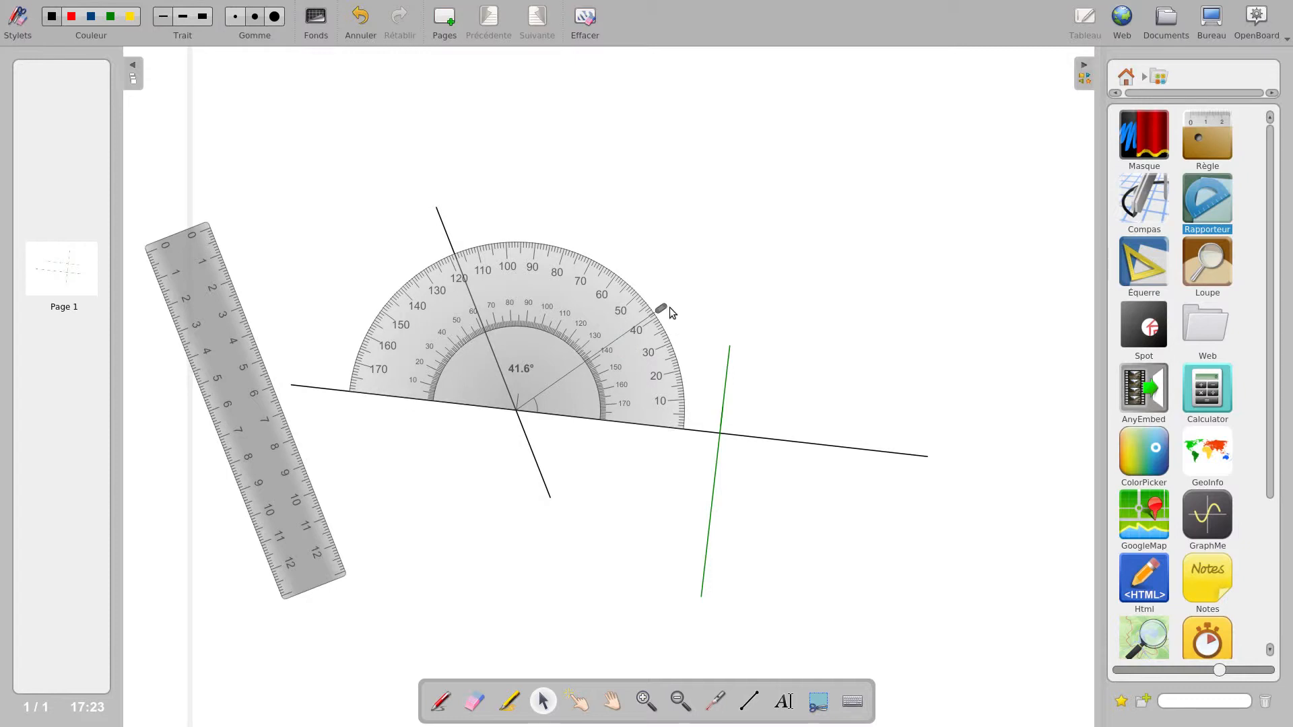
mouse_move(664, 306)
mouse_down()
mouse_move(560, 191)
mouse_move(430, 193)
mouse_up()
drag(430, 194, 430, 194)
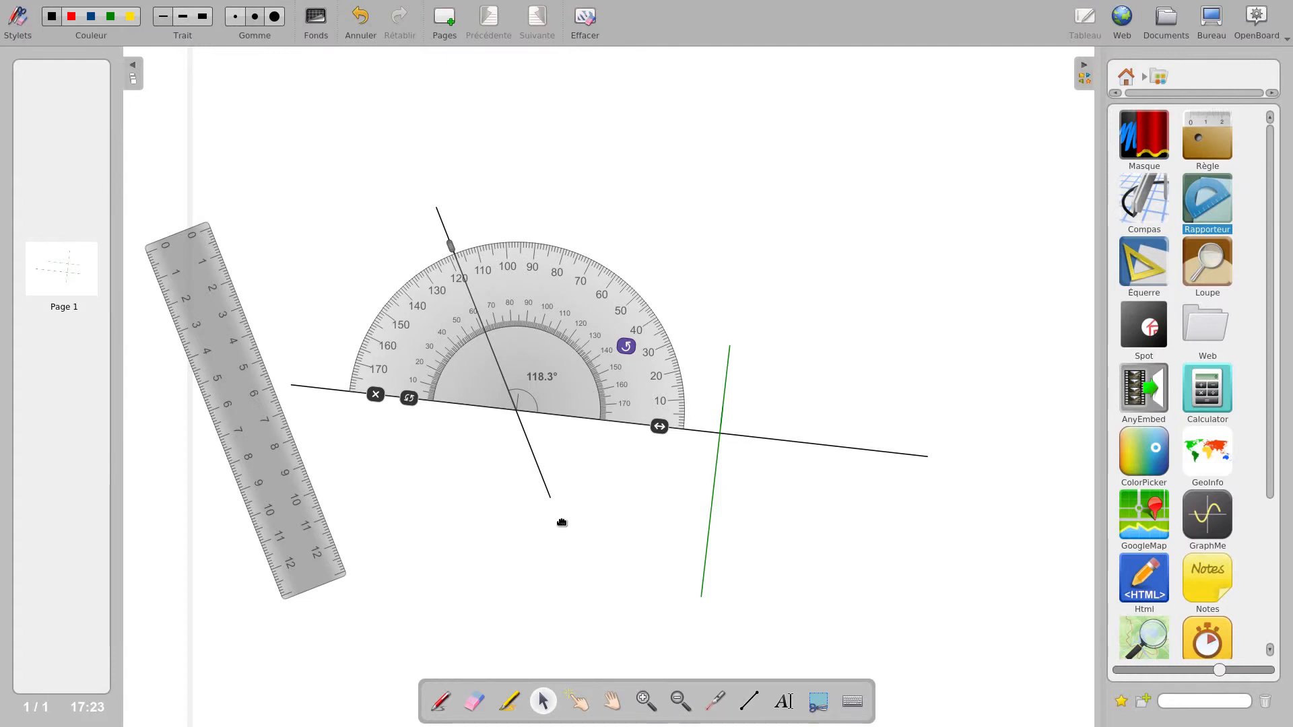
click(646, 702)
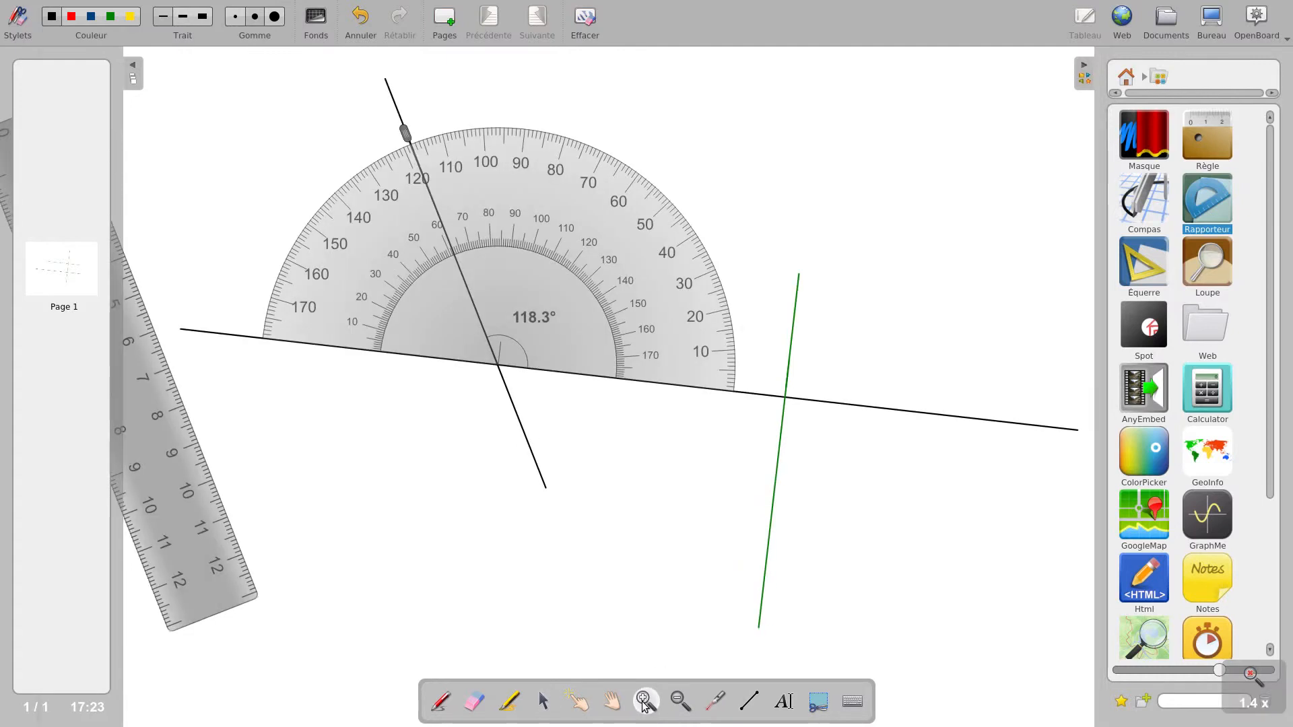
click(443, 301)
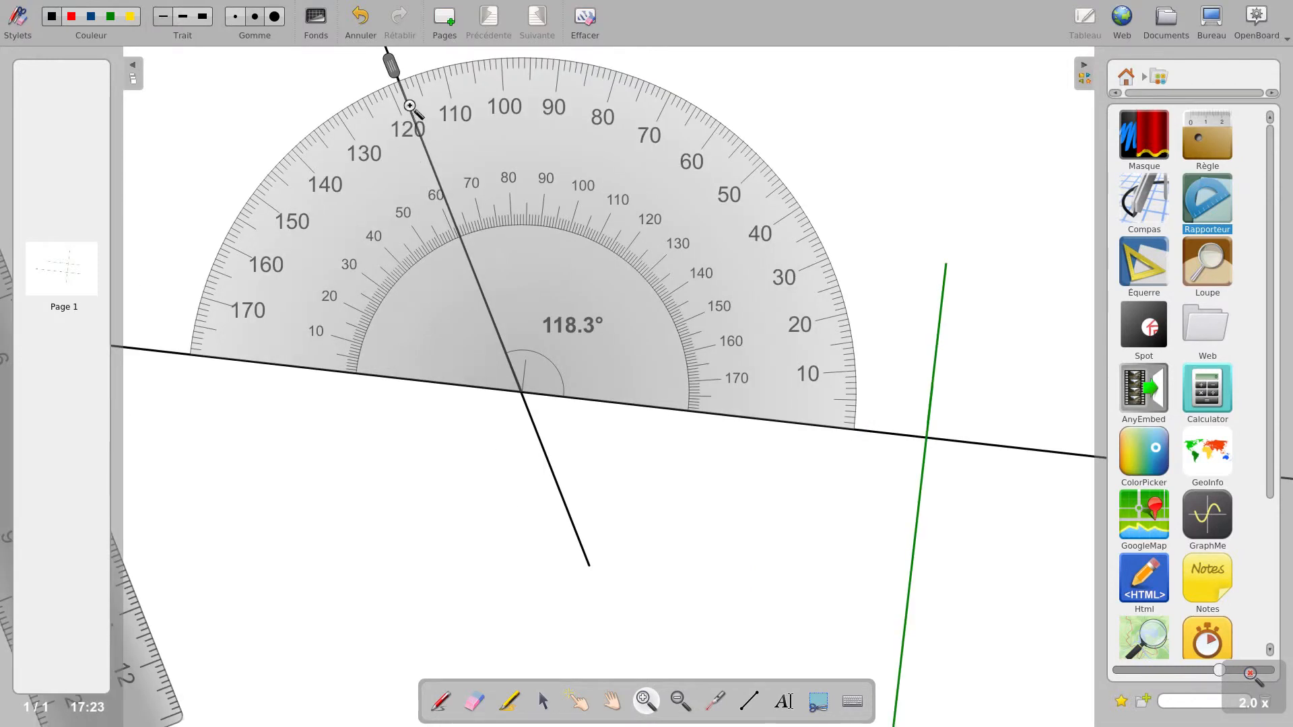
click(682, 702)
click(558, 398)
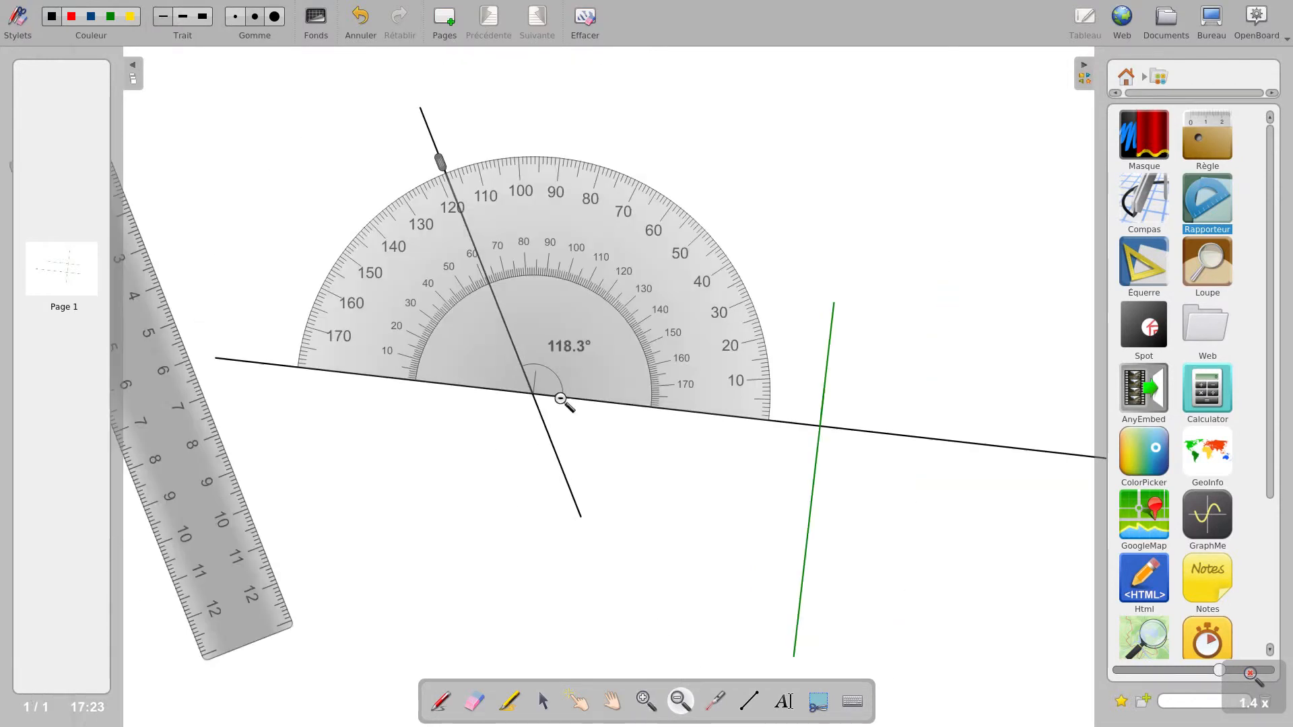
click(559, 398)
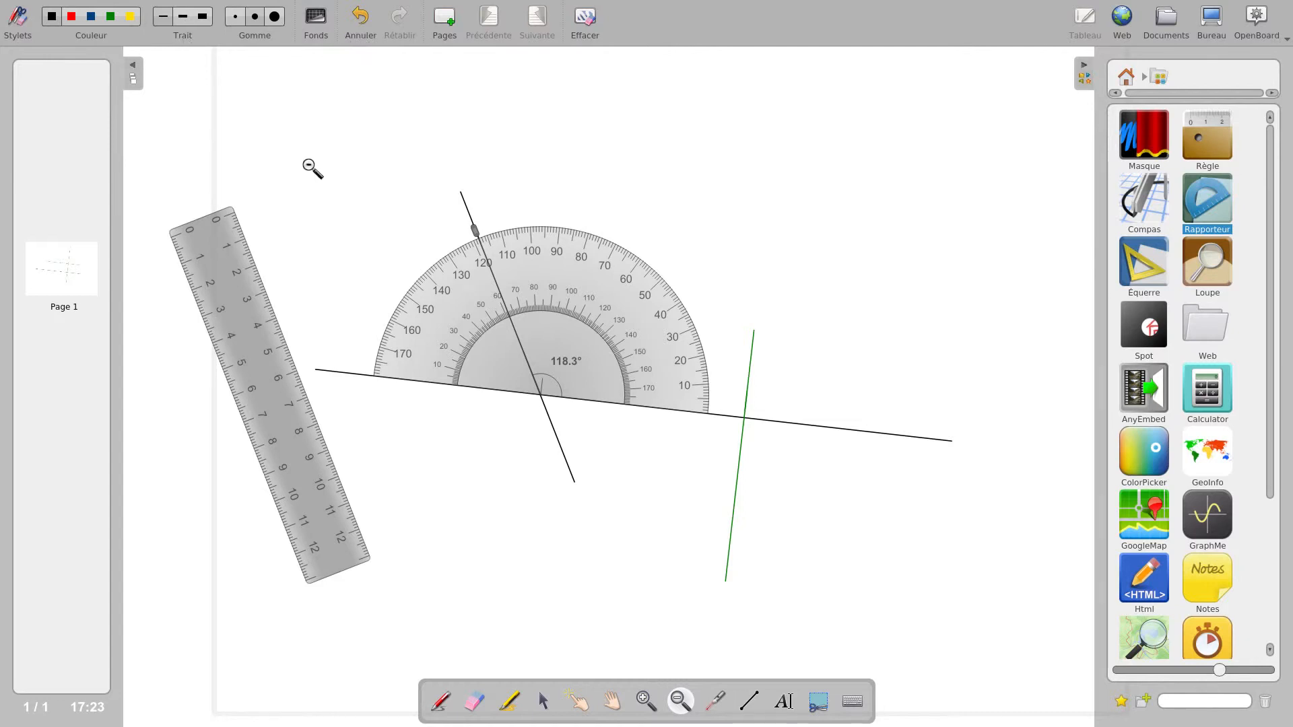
- Move the protractor off the intersection and mark a small black tick on the long line beyond the green line
click(542, 701)
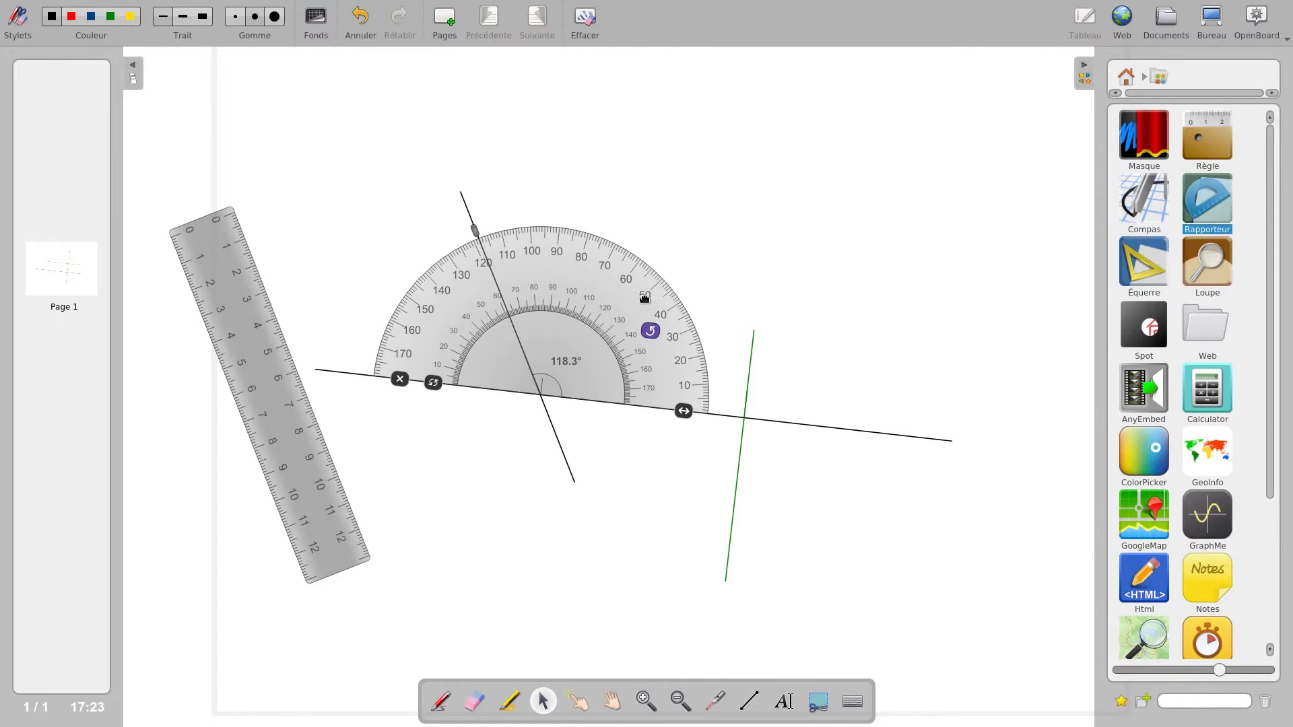
drag(673, 287, 907, 275)
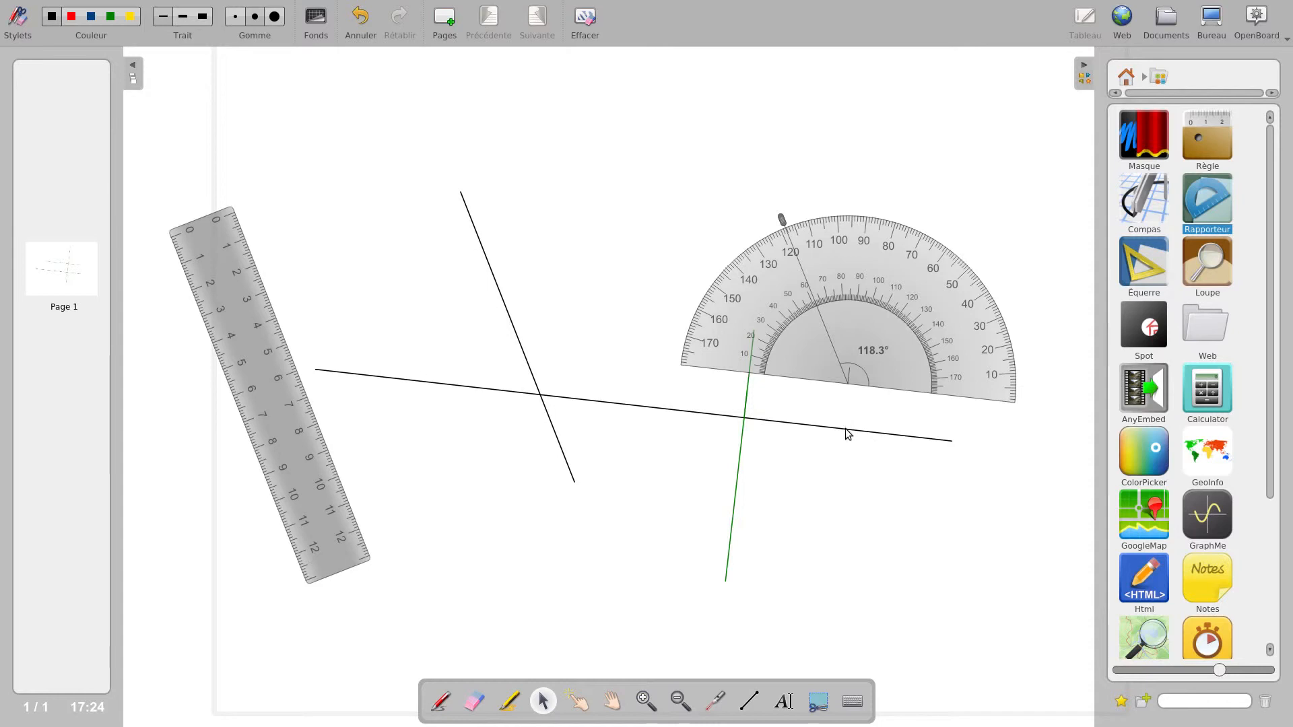
click(441, 702)
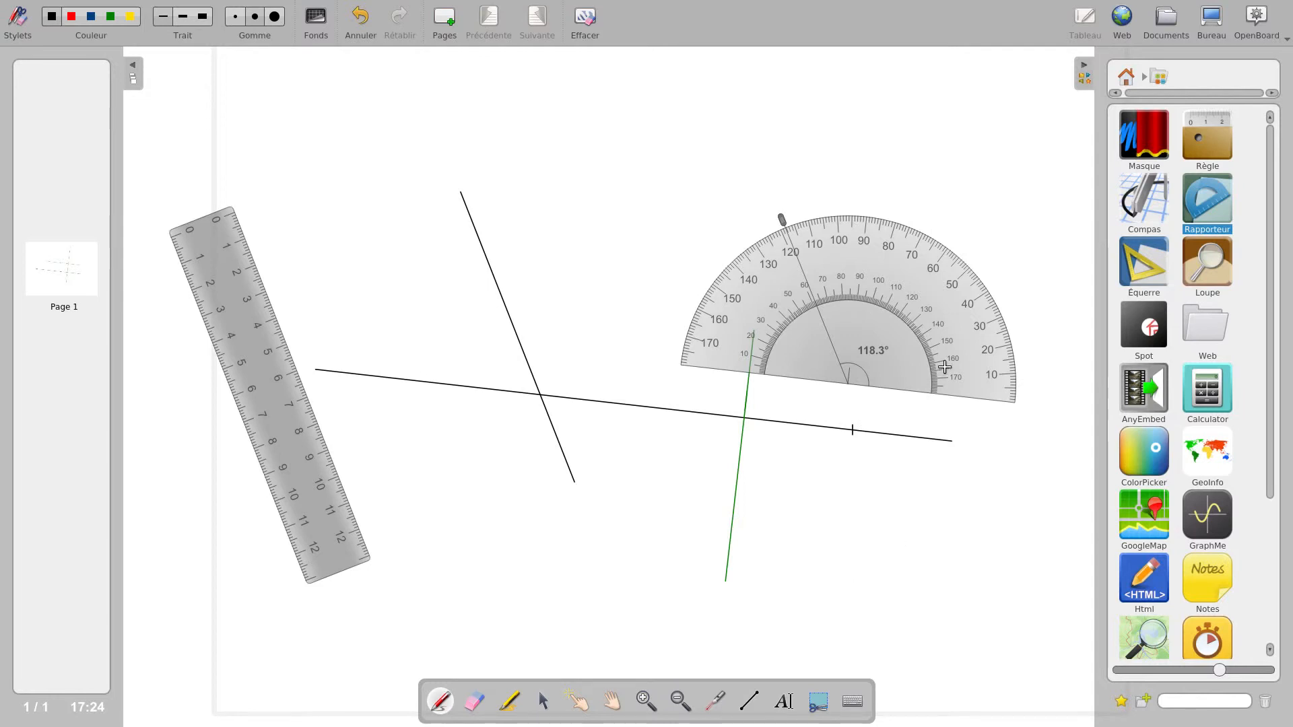
- Centre the protractor on the tick with its base along the long line, and set its angle marker to about 45°
click(544, 703)
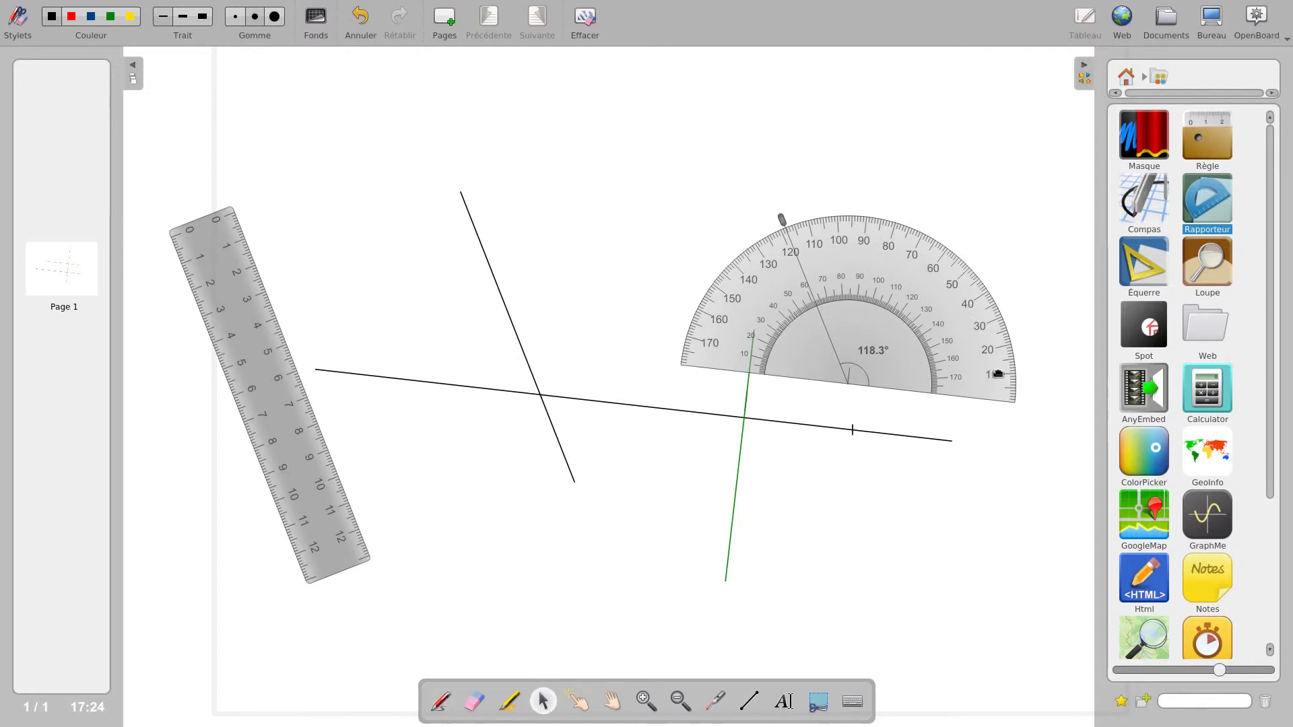
drag(987, 355, 990, 402)
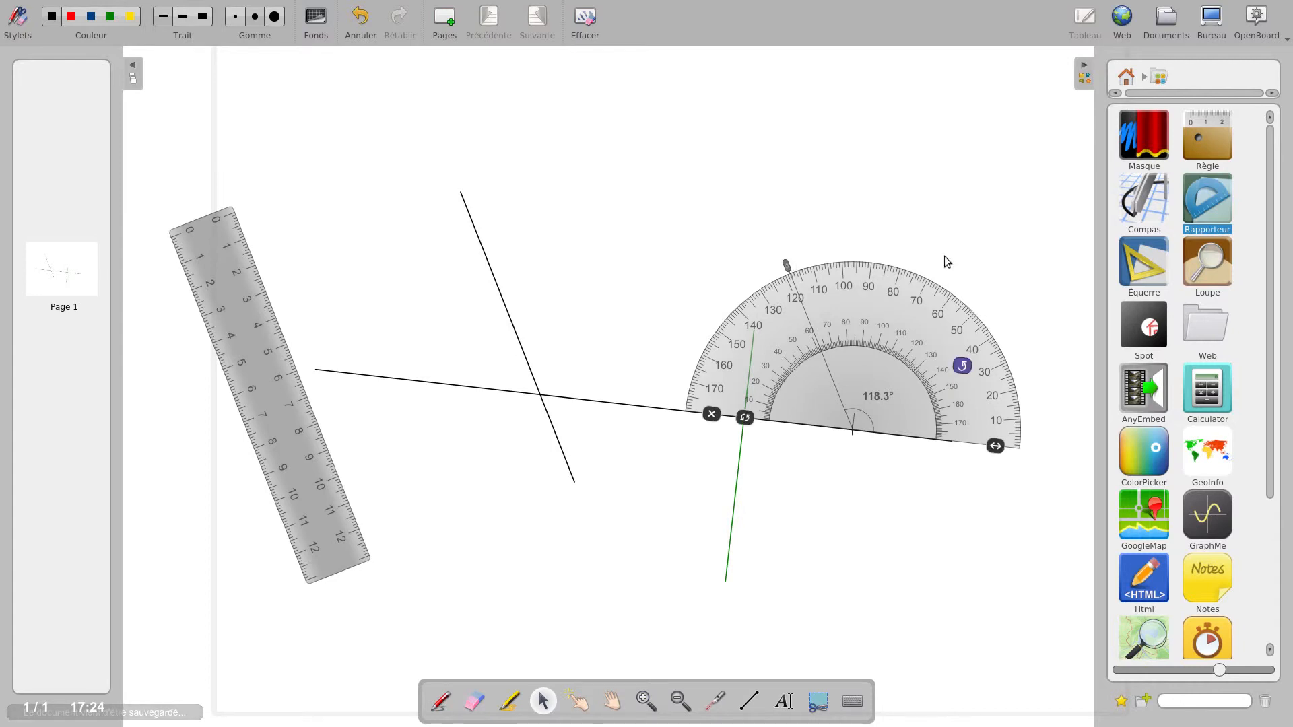
mouse_move(789, 268)
mouse_down()
mouse_move(819, 256)
mouse_move(1009, 289)
mouse_move(1035, 313)
mouse_move(1026, 293)
mouse_up()
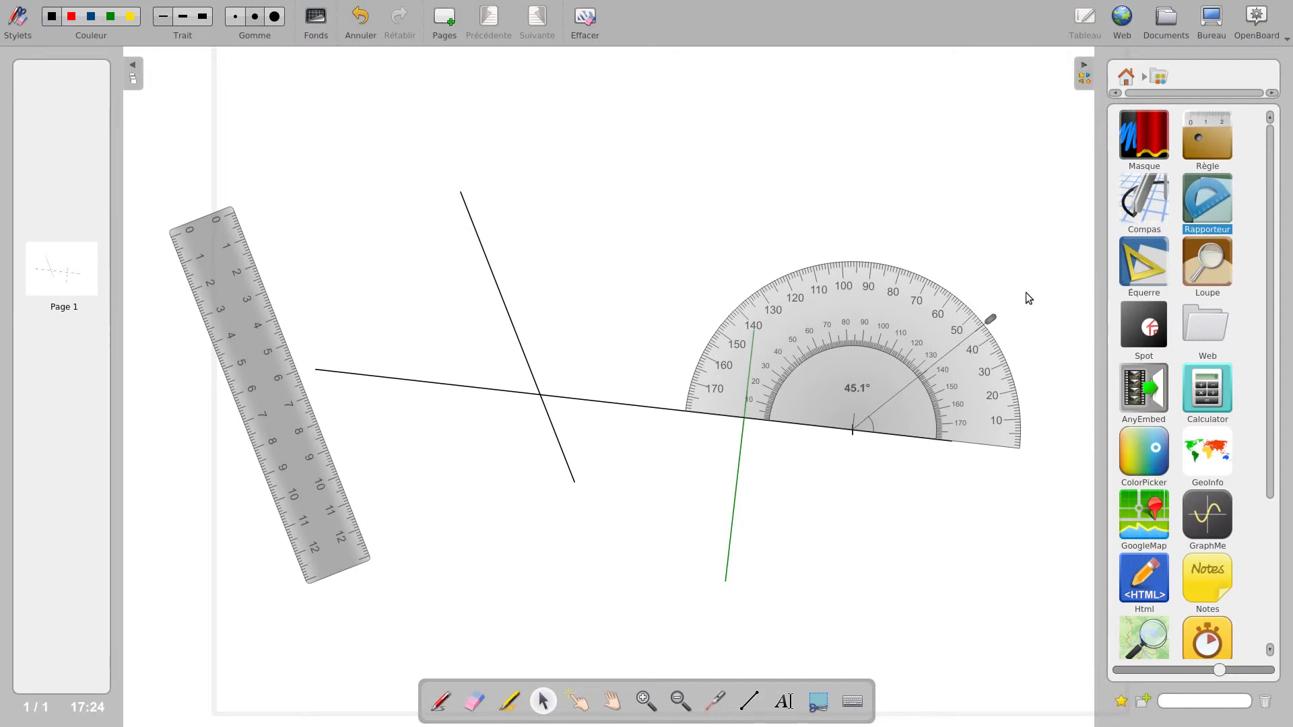
- Swing the protractor's angle marker to 75° and mark a black dot at the 45° graduation on its rim
click(442, 704)
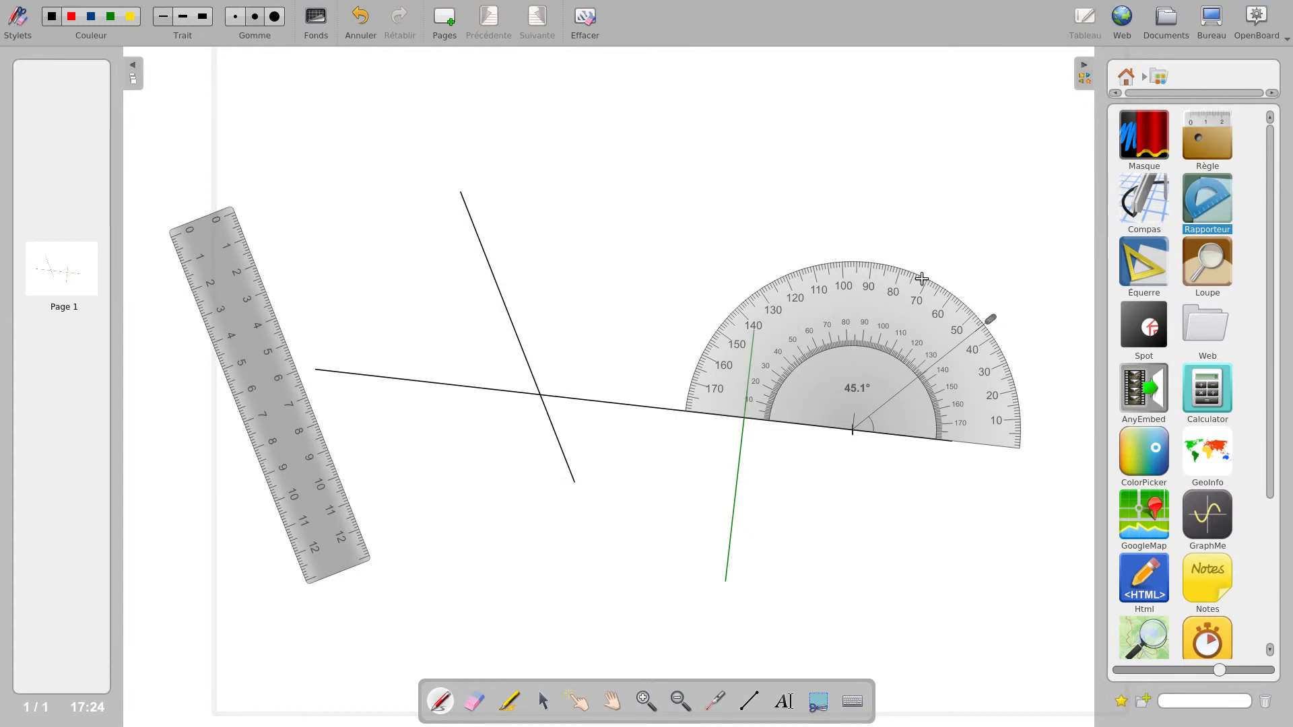
click(547, 703)
drag(992, 317, 919, 268)
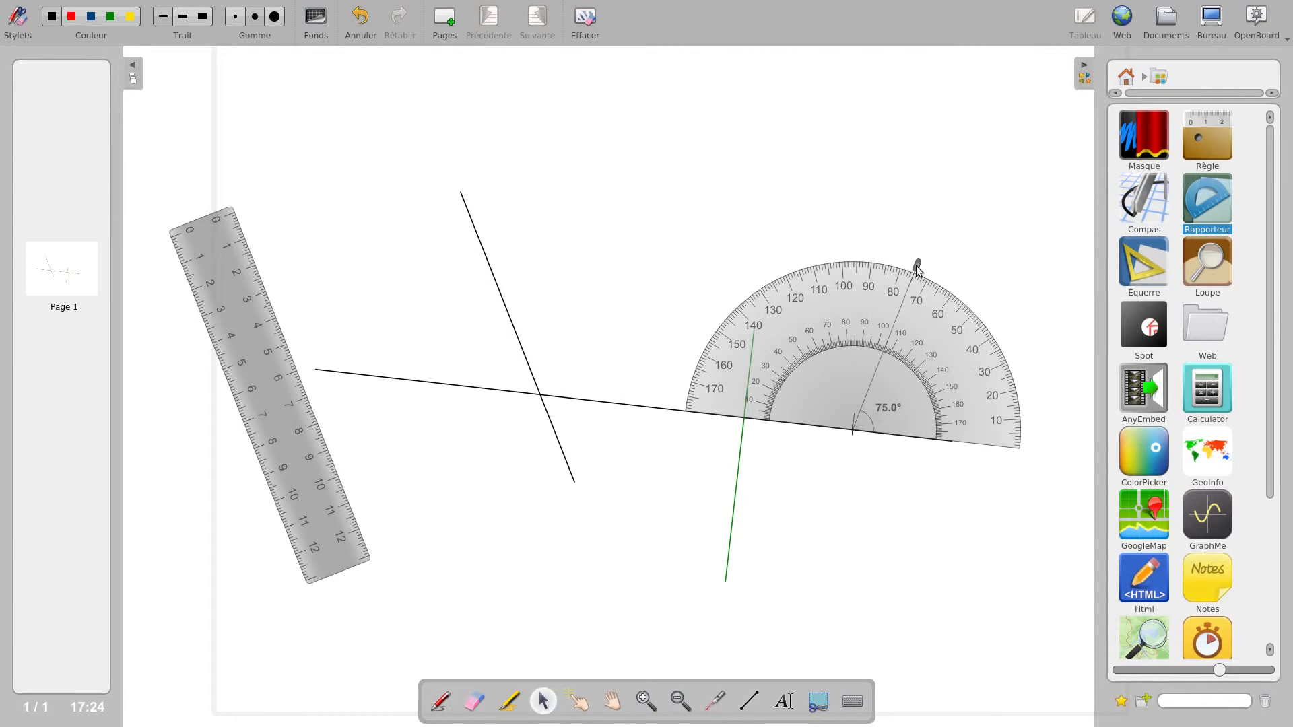
click(442, 702)
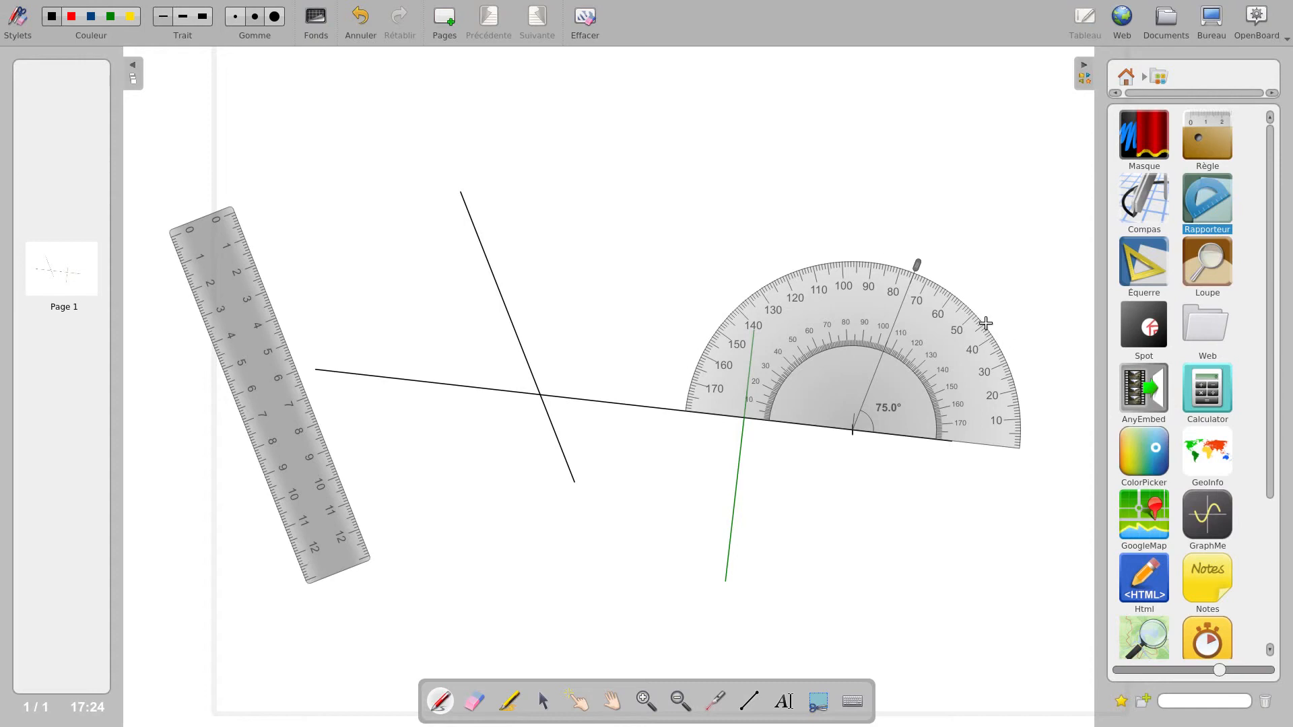
- Move the protractor away, shorten the ruler to about 8 cm, and align its edge with the tick and the 45° dot
click(545, 702)
drag(941, 382, 696, 254)
drag(330, 531, 695, 591)
drag(905, 615, 892, 529)
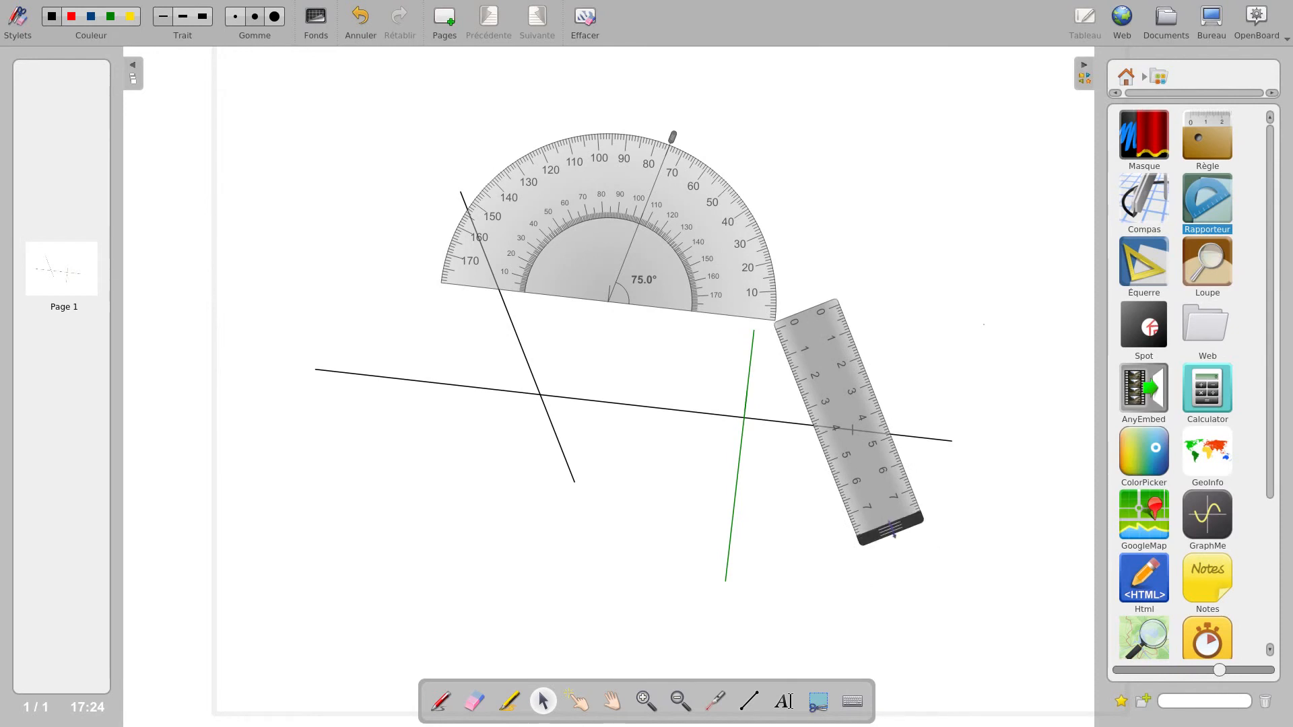
drag(823, 400, 827, 499)
drag(833, 525, 835, 527)
drag(887, 615, 1066, 313)
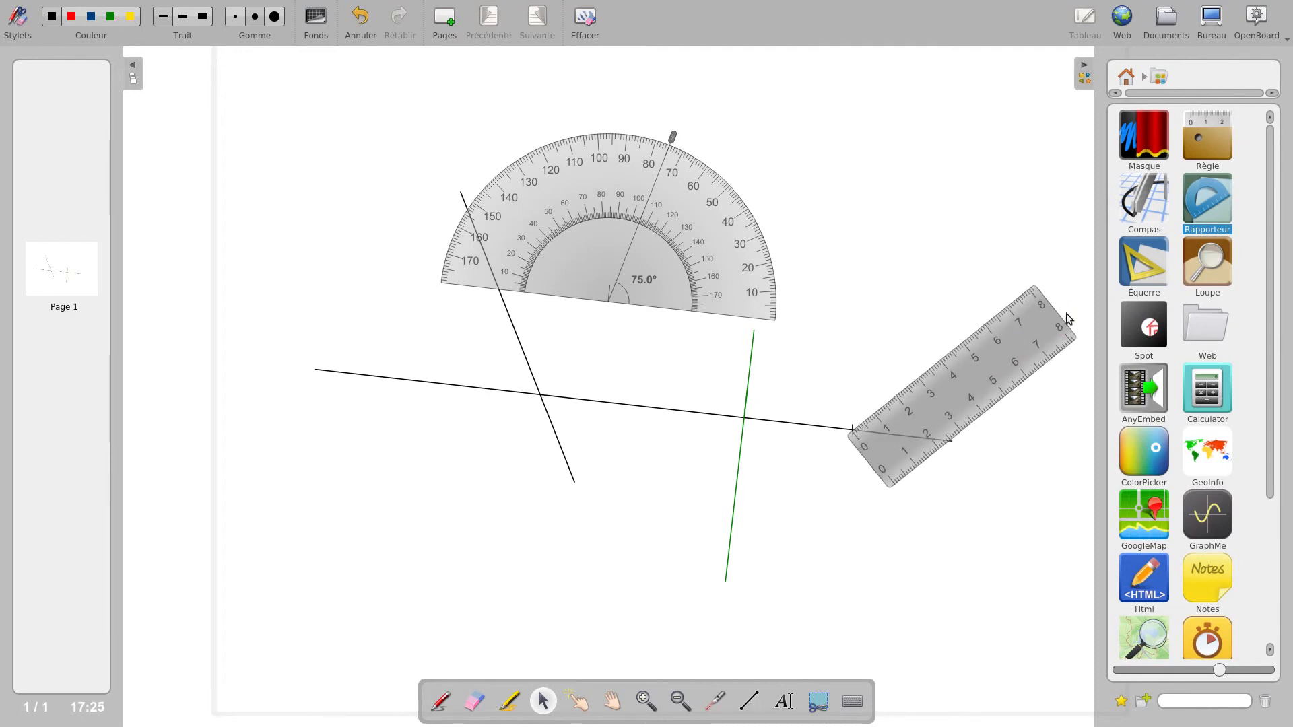
- Draw a black line along the ruler's edge from the 45° dot to the tick, and move the ruler away
click(446, 705)
drag(1011, 315, 855, 425)
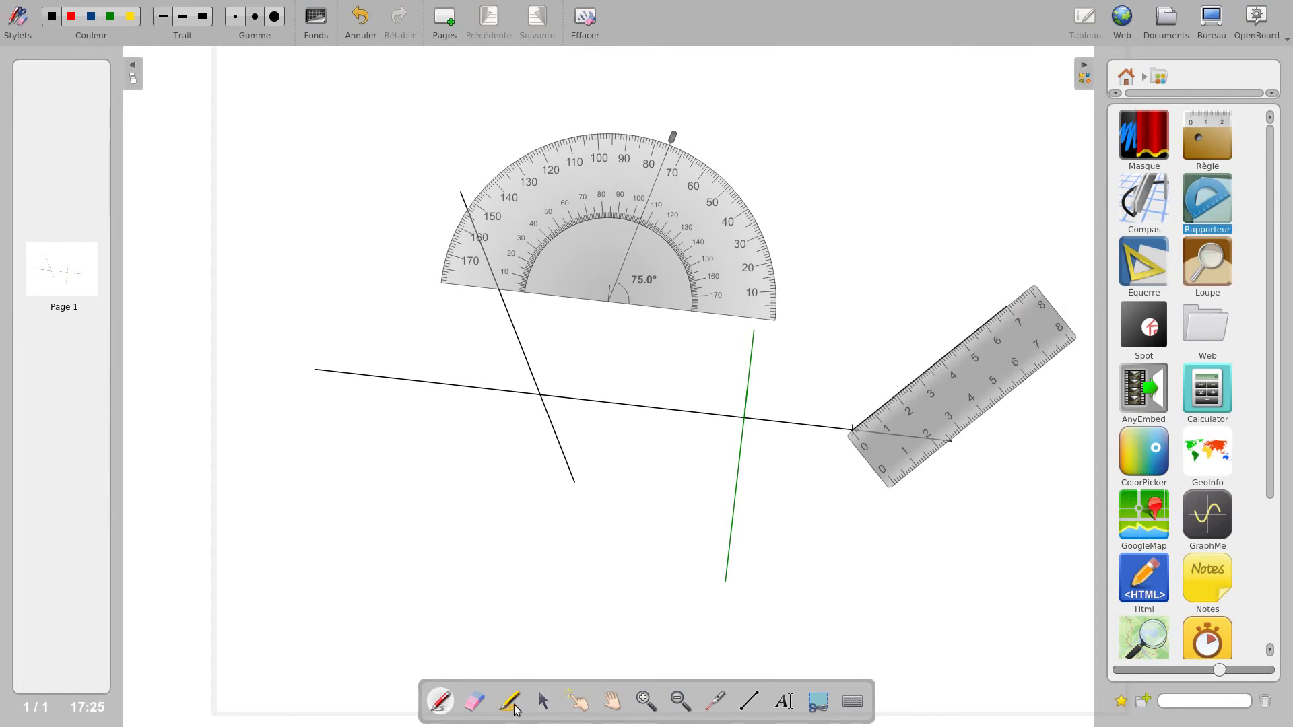
click(544, 702)
drag(937, 372, 414, 412)
- Draw a small arc in the angle at the tick and handwrite its label beside it
click(442, 702)
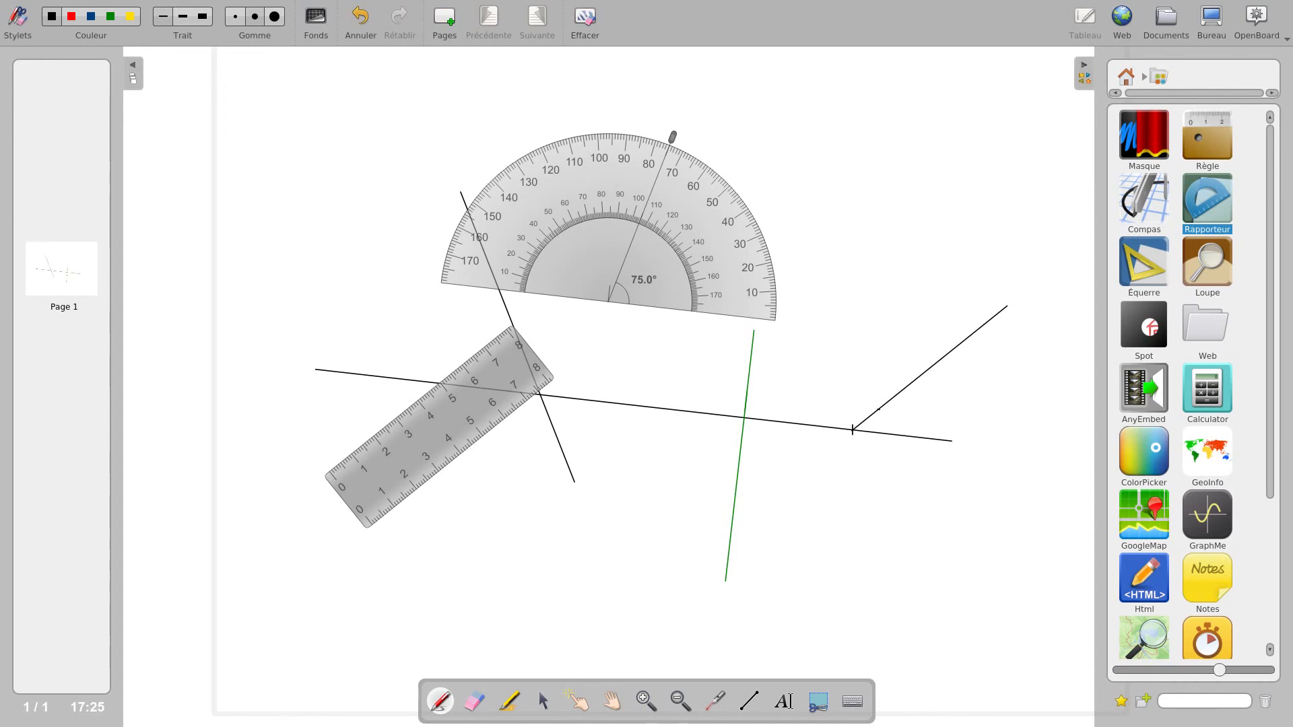
drag(886, 429, 887, 433)
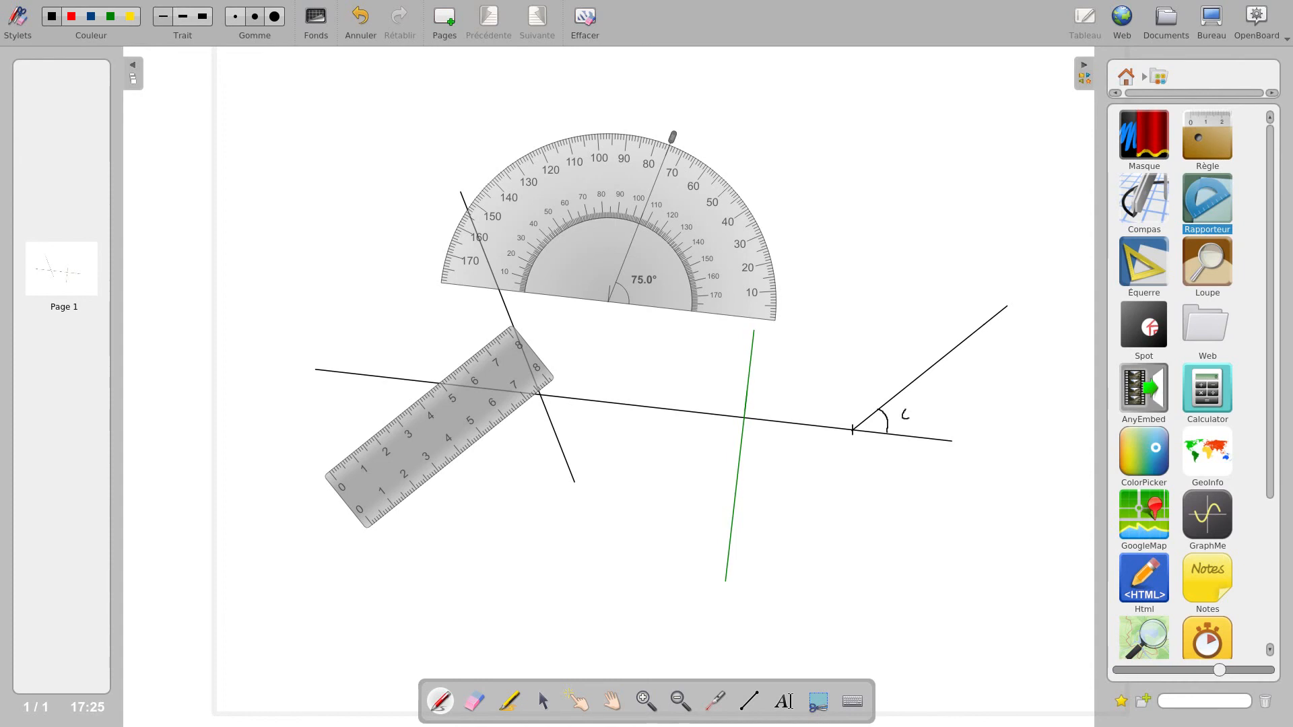